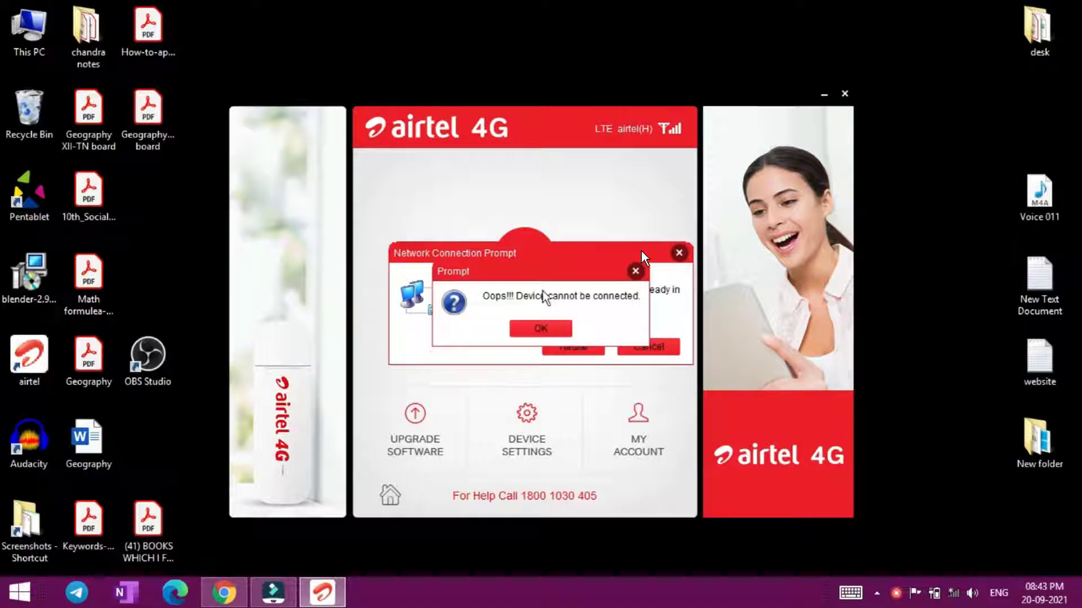
- Dismiss the device error and try to connect the Airtel 4G modem, cancelling the network connection prompts
left_click_drag(534, 271, 526, 288)
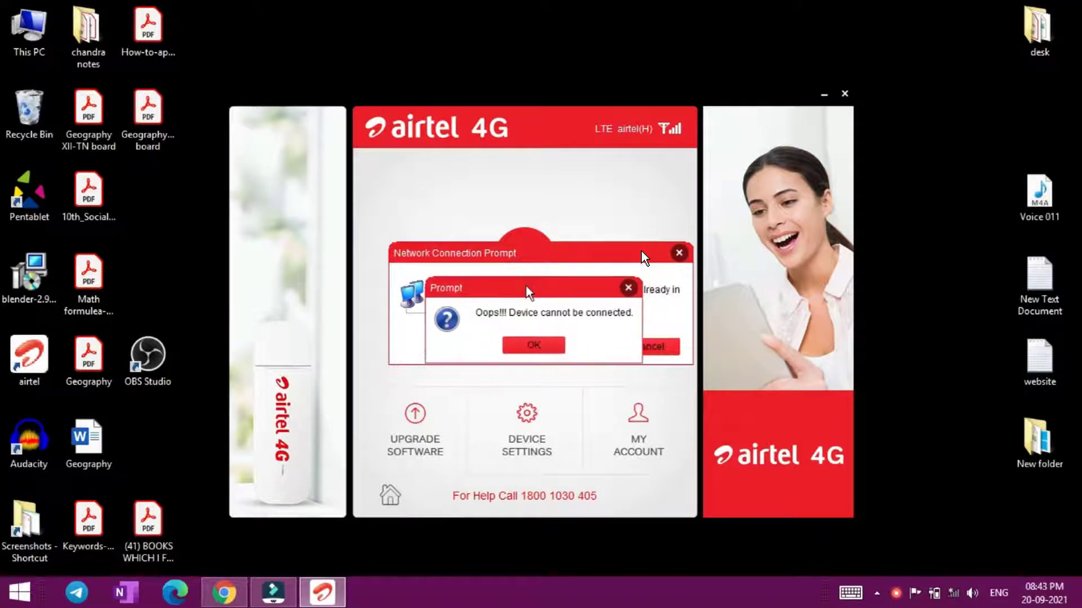
left_click(533, 346)
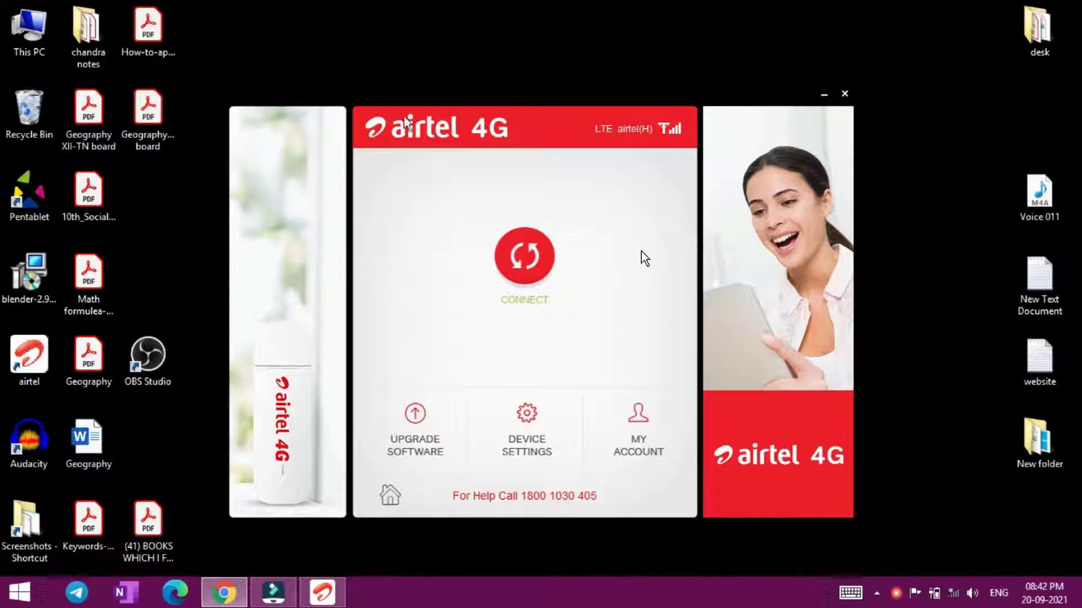
left_click(529, 258)
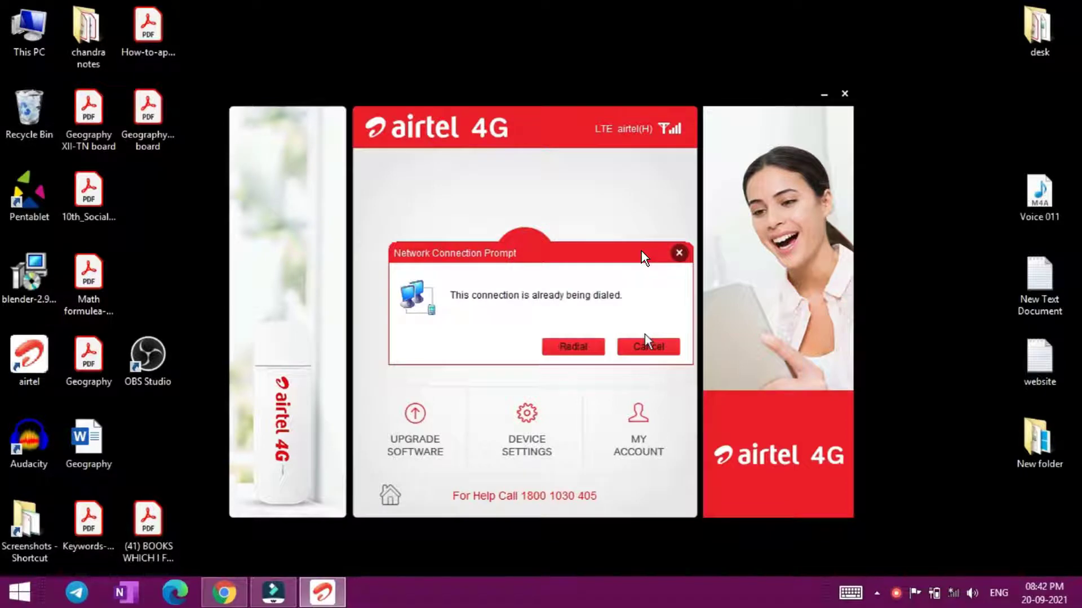
left_click(646, 341)
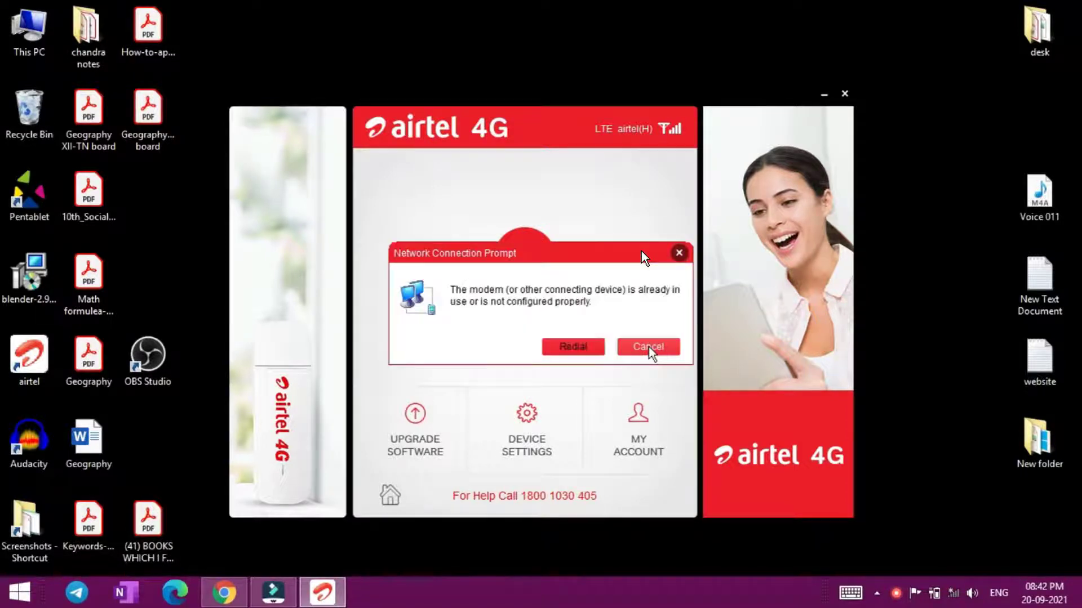
left_click(649, 348)
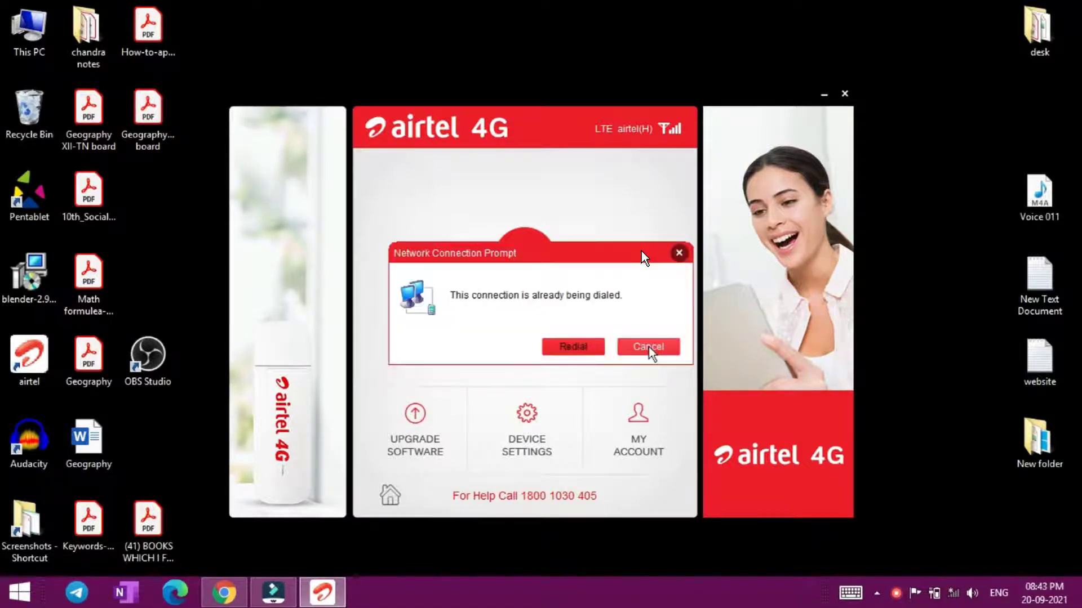
left_click(648, 348)
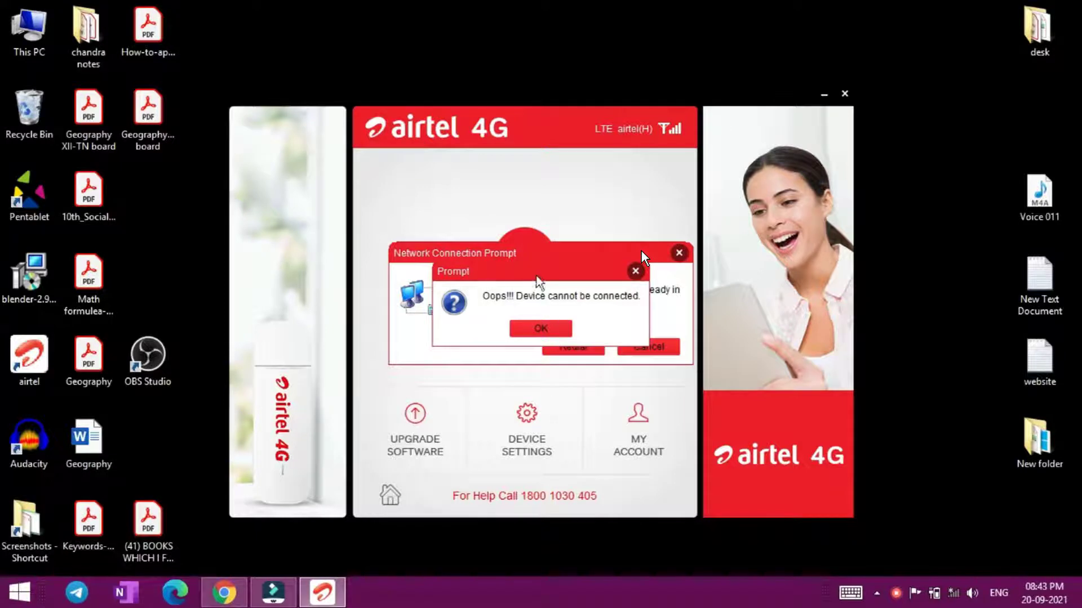
left_click_drag(533, 271, 526, 293)
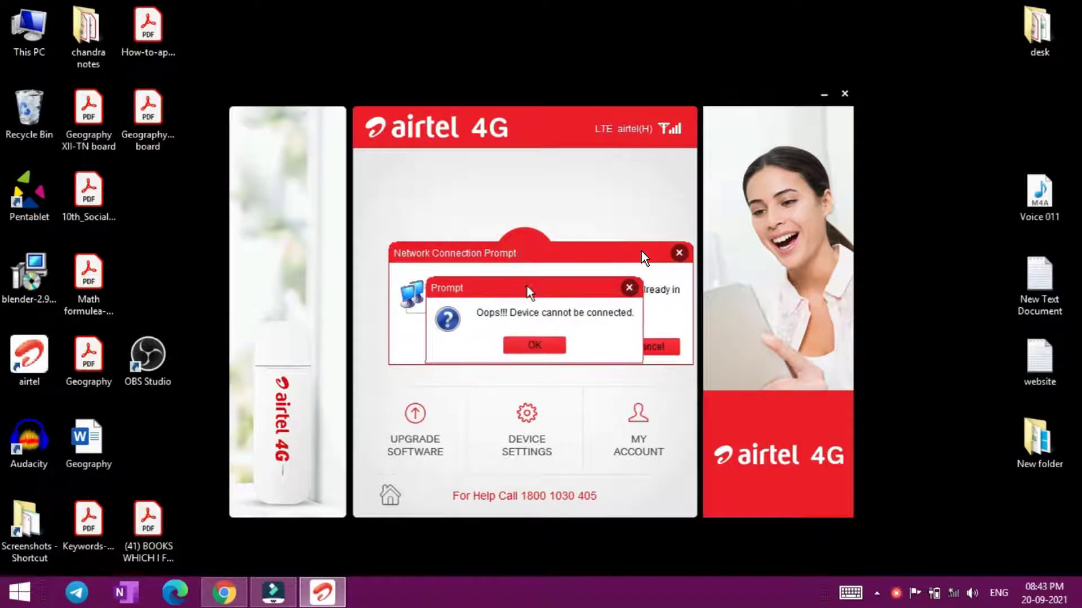
left_click(533, 345)
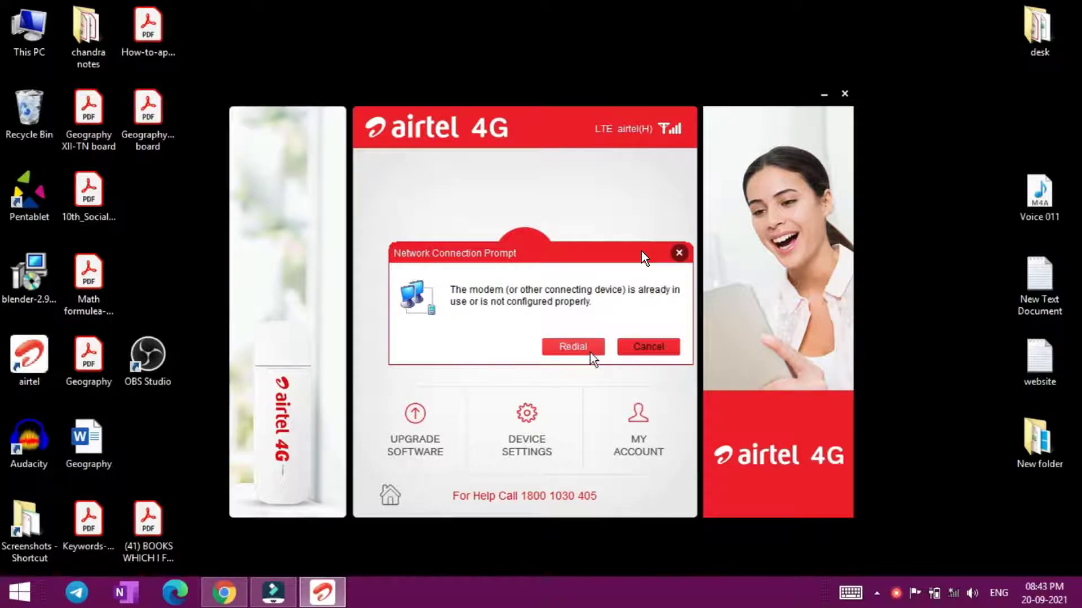
left_click(647, 348)
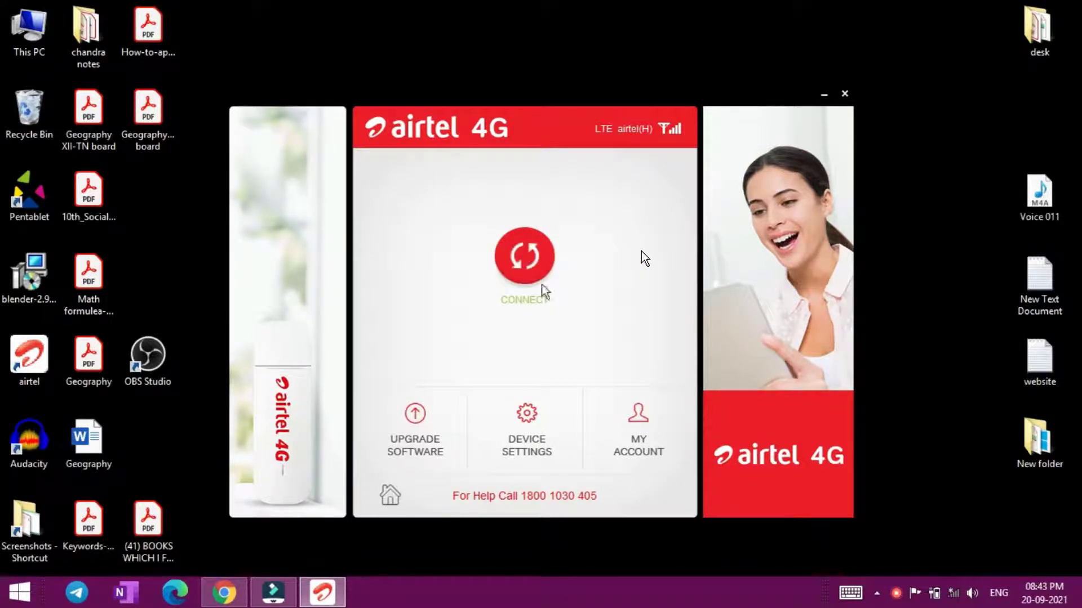
- Retry the Airtel 4G connection, cancel the network connection prompts and close the device error message
left_click(527, 255)
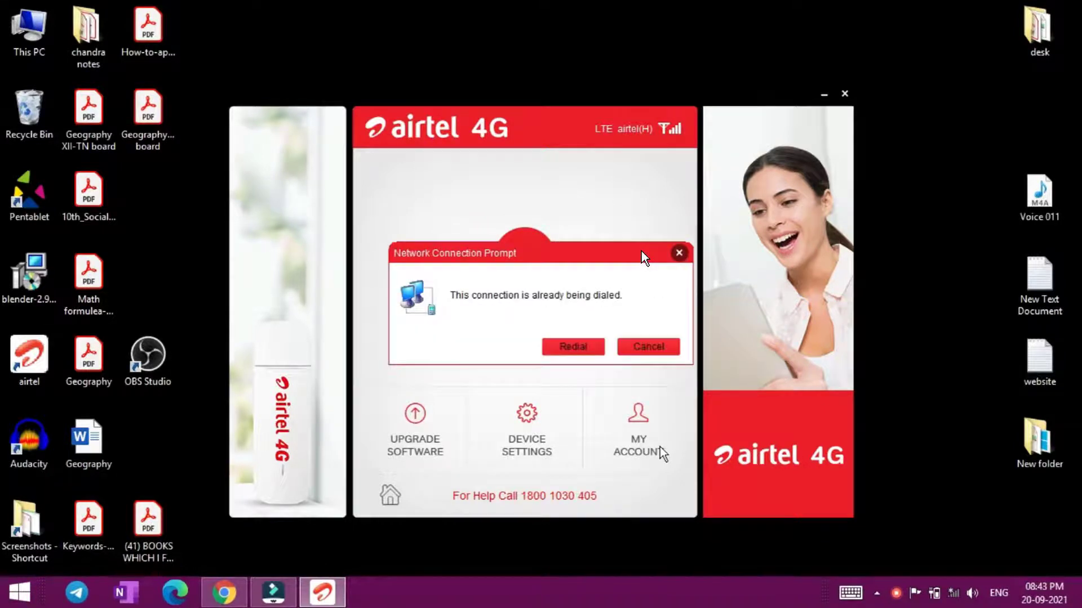
left_click(648, 347)
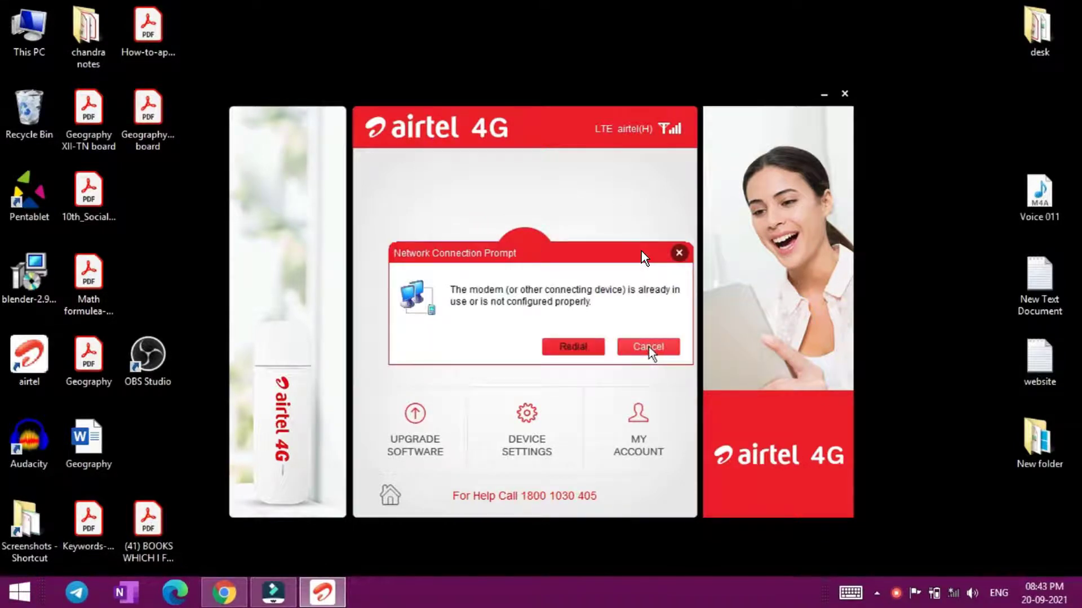
left_click(647, 348)
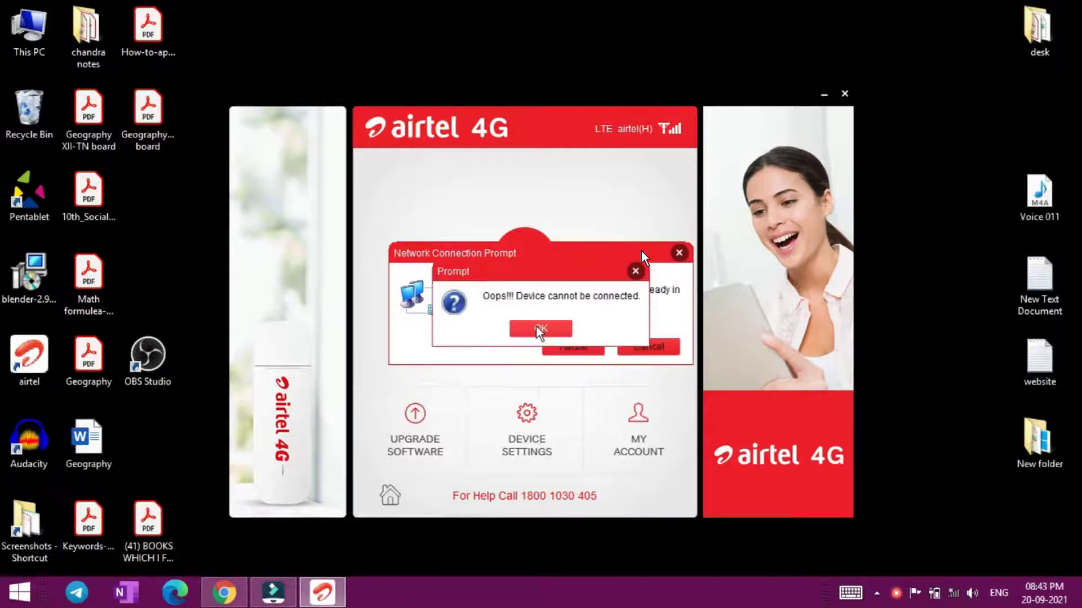
left_click(539, 329)
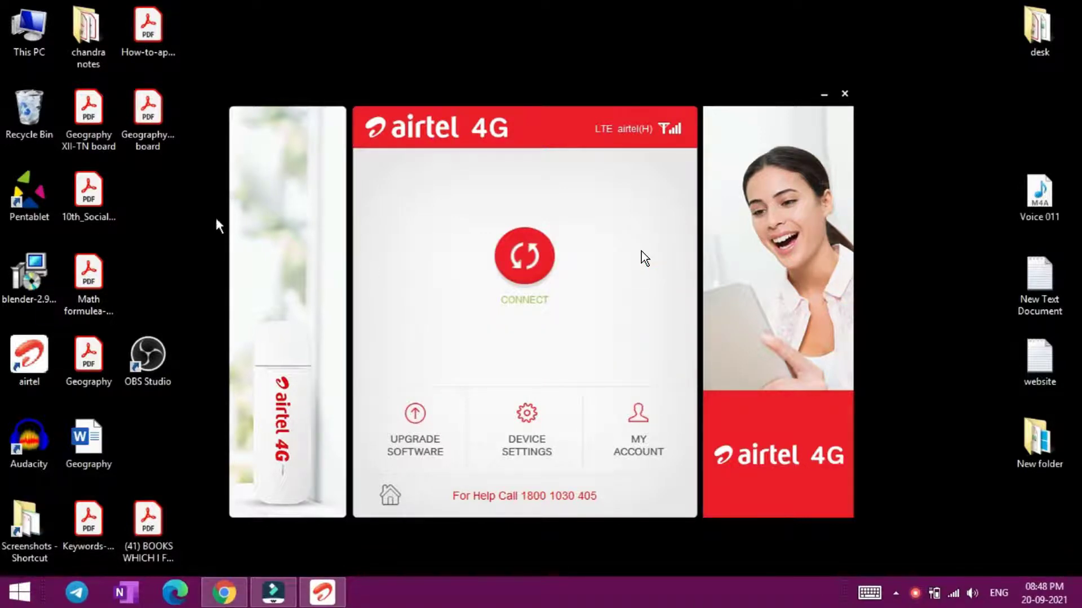
right_click(159, 229)
left_click(195, 273)
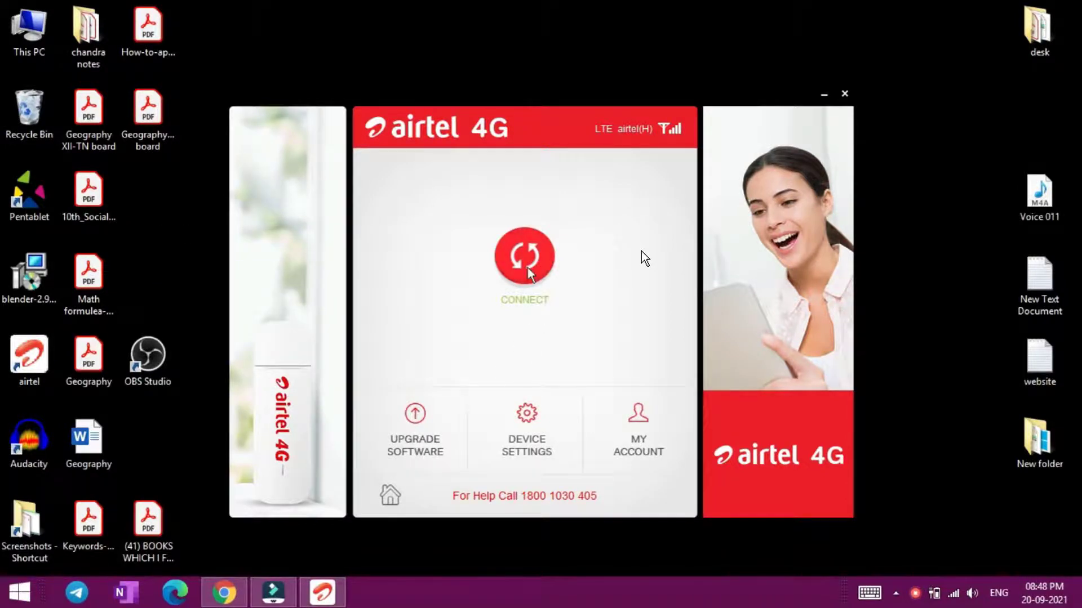
- Set the modem's connection type to NDIS in the device options and start the connection from the home page
left_click(525, 415)
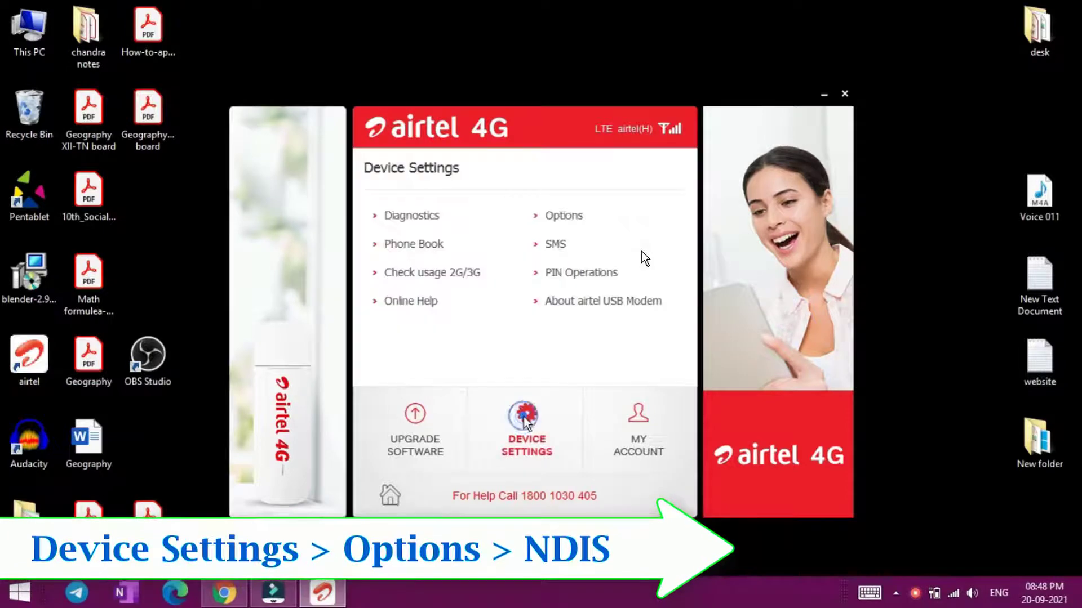
left_click(564, 215)
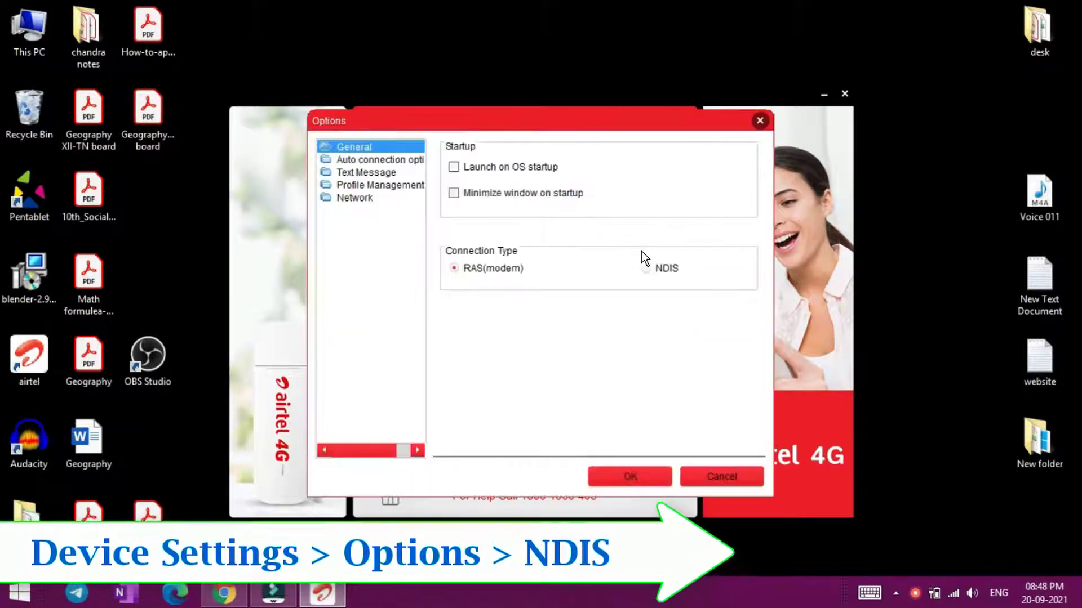
left_click(647, 270)
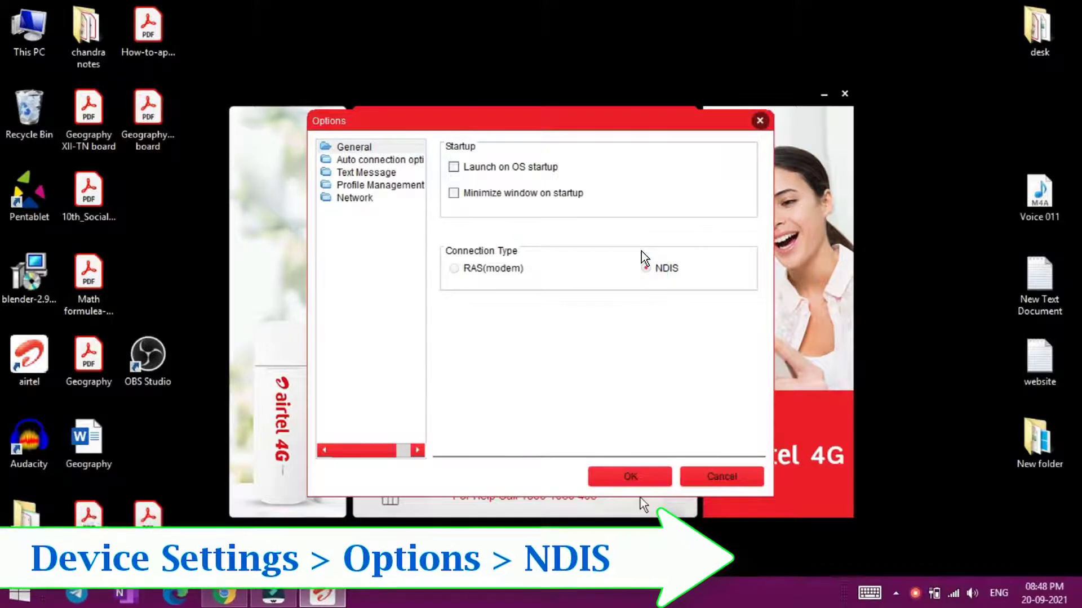
left_click(631, 478)
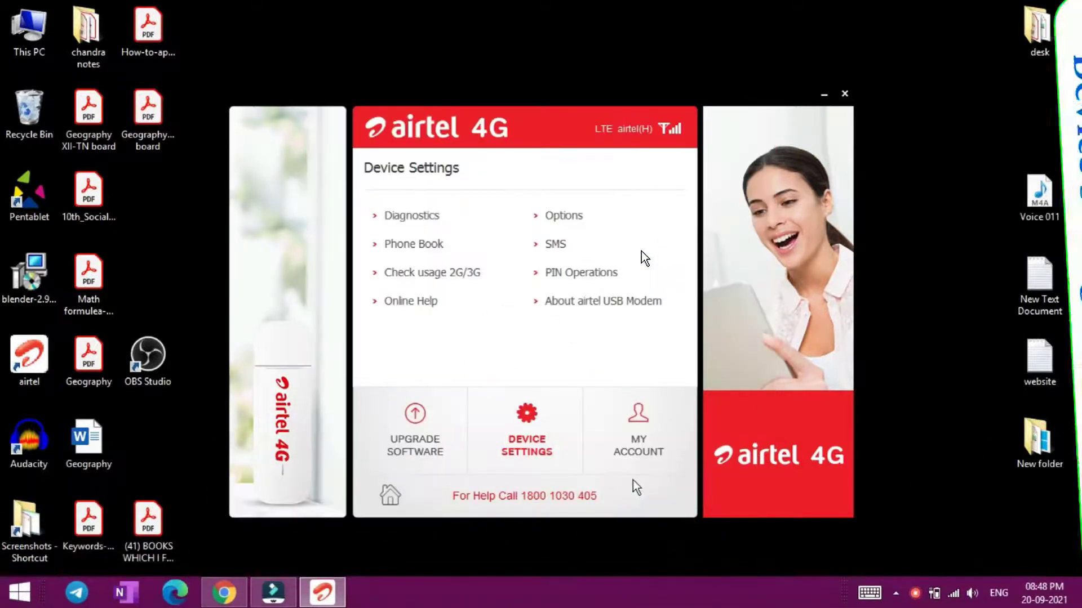
left_click(390, 498)
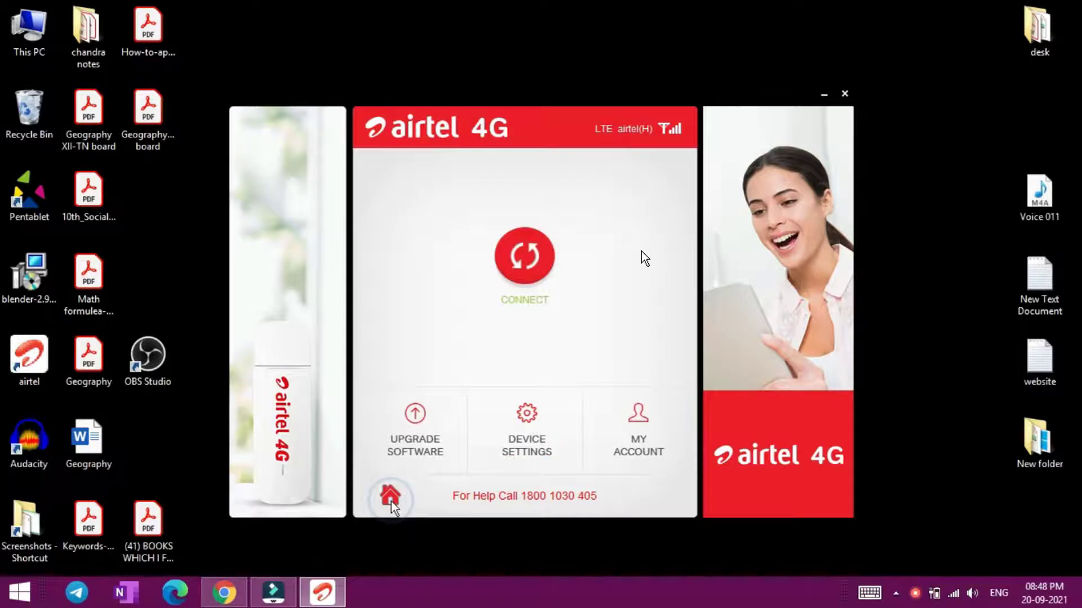
left_click(530, 258)
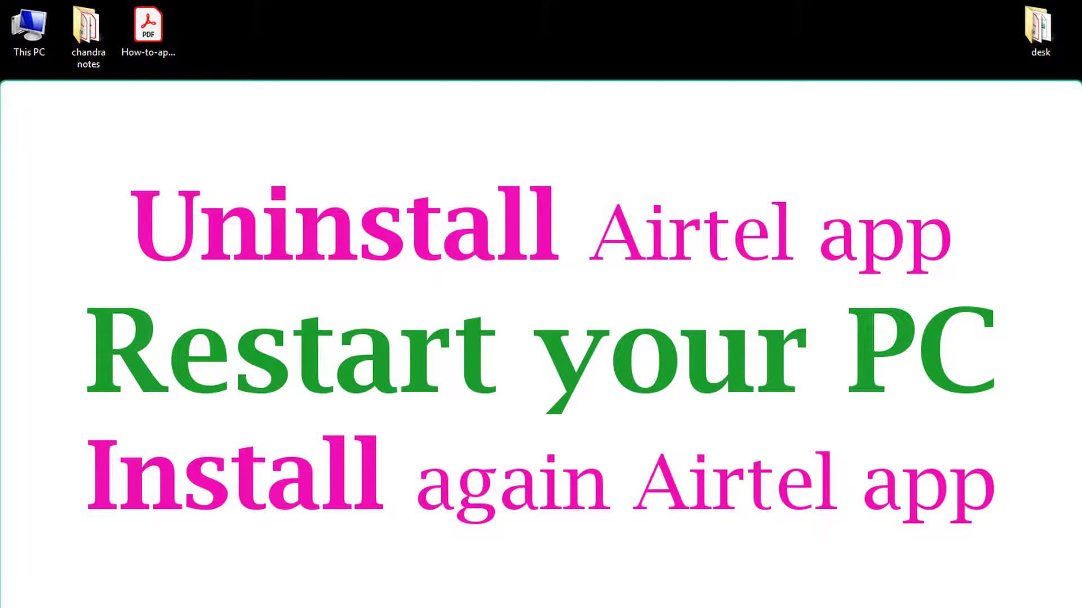
- Find airtel in the installed programs list from This PC, show its Uninstall/Change option, and close the list
double_click(29, 30)
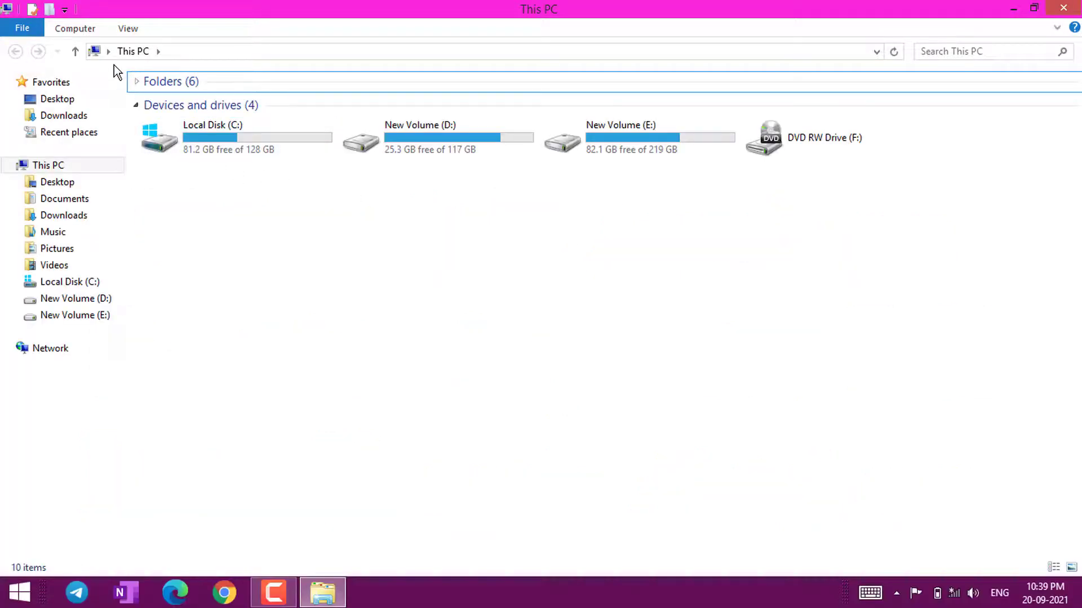
left_click(75, 28)
left_click(439, 49)
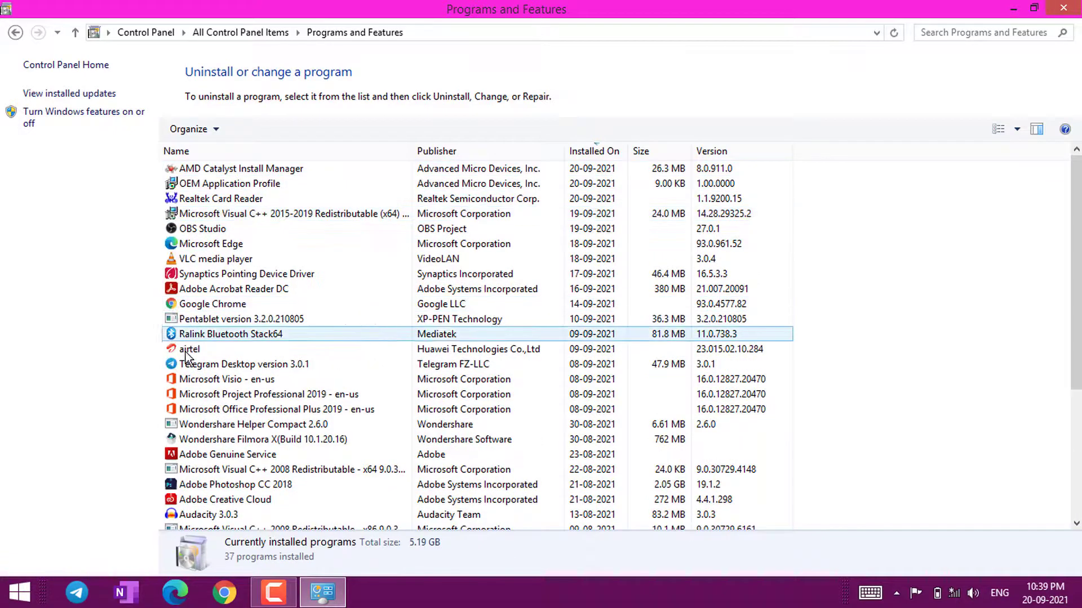
left_click(183, 351)
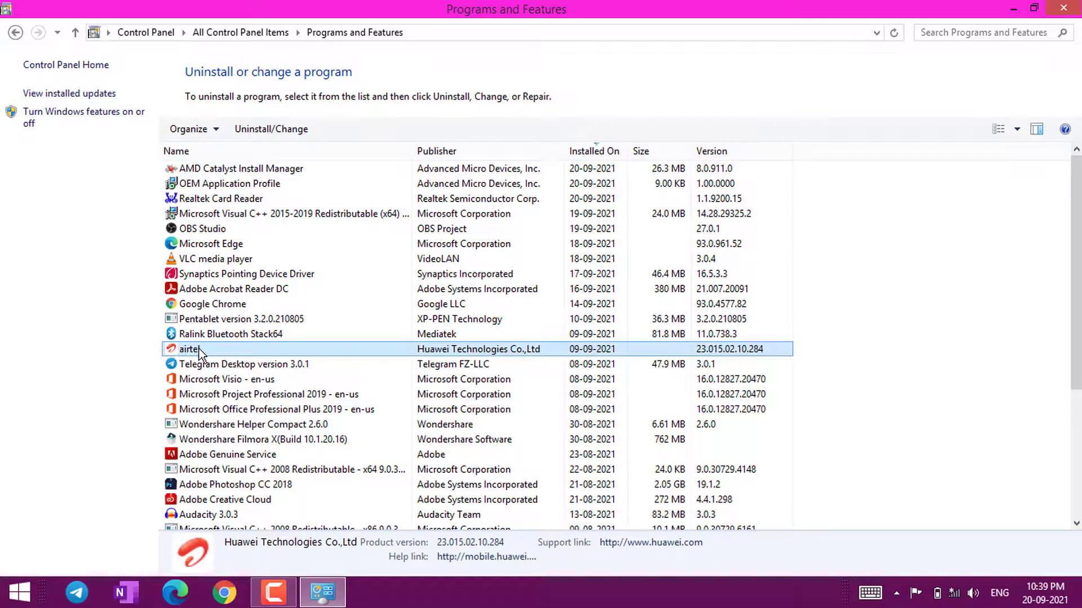
right_click(198, 349)
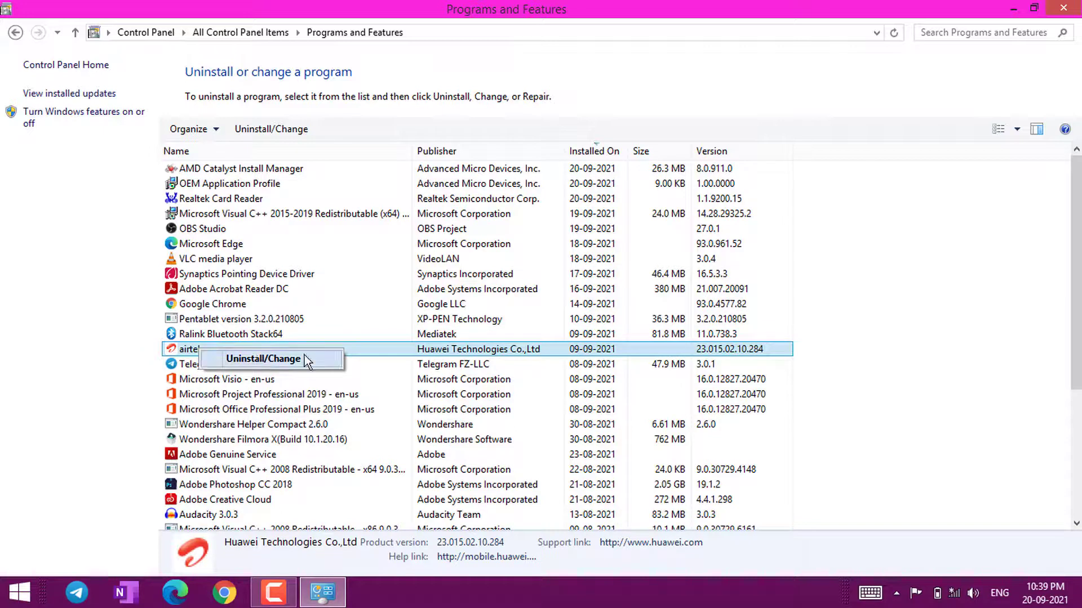
left_click(979, 340)
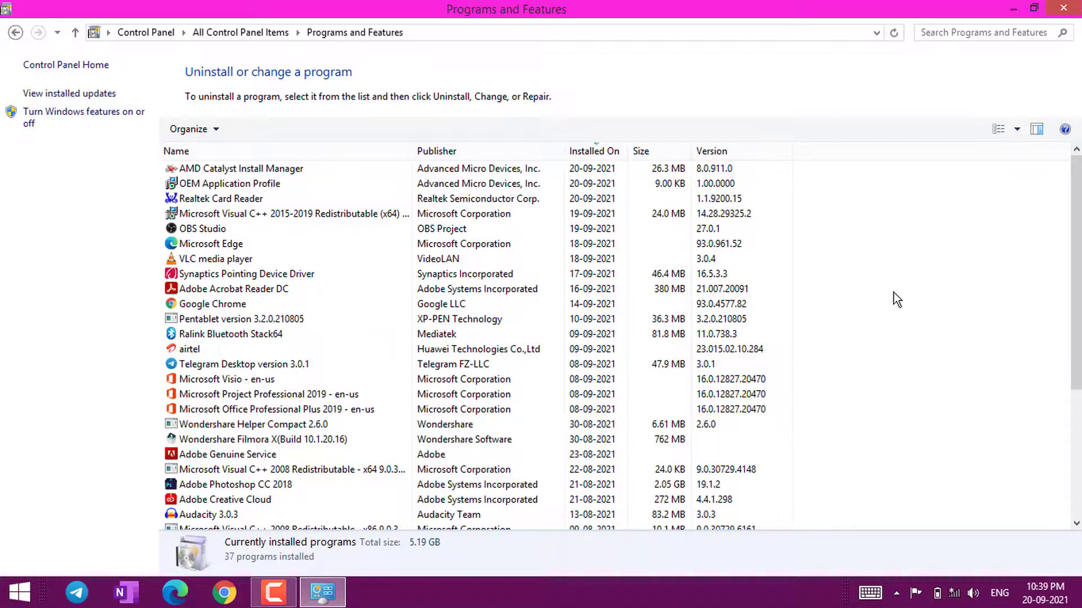
left_click(1063, 8)
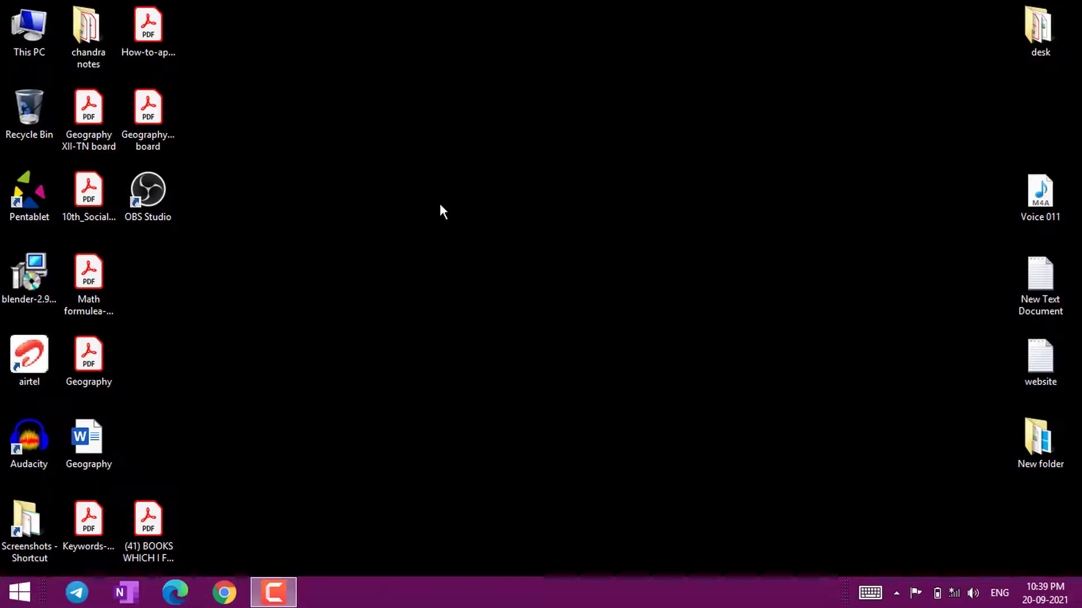
right_click(377, 165)
left_click(422, 228)
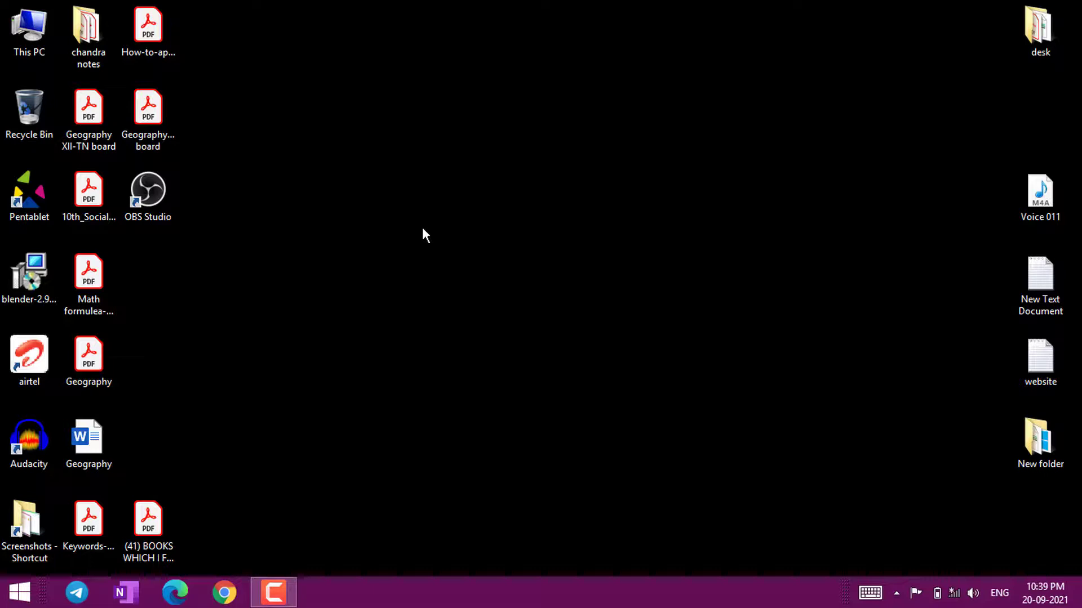
- Launch the airtel setup from CD Drive (G:) in This PC and close the file window
double_click(29, 31)
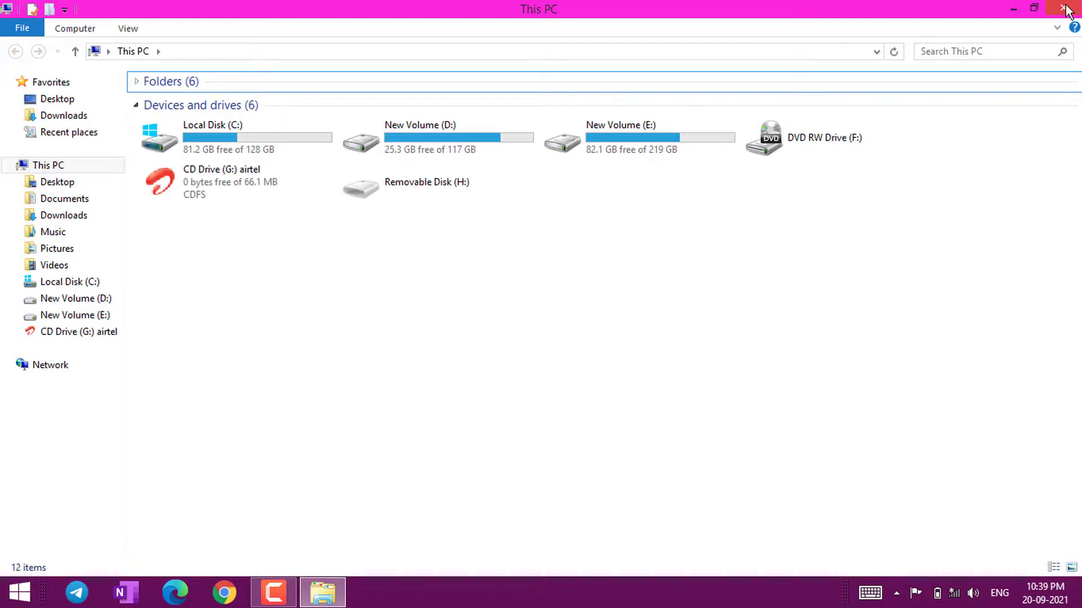
double_click(210, 183)
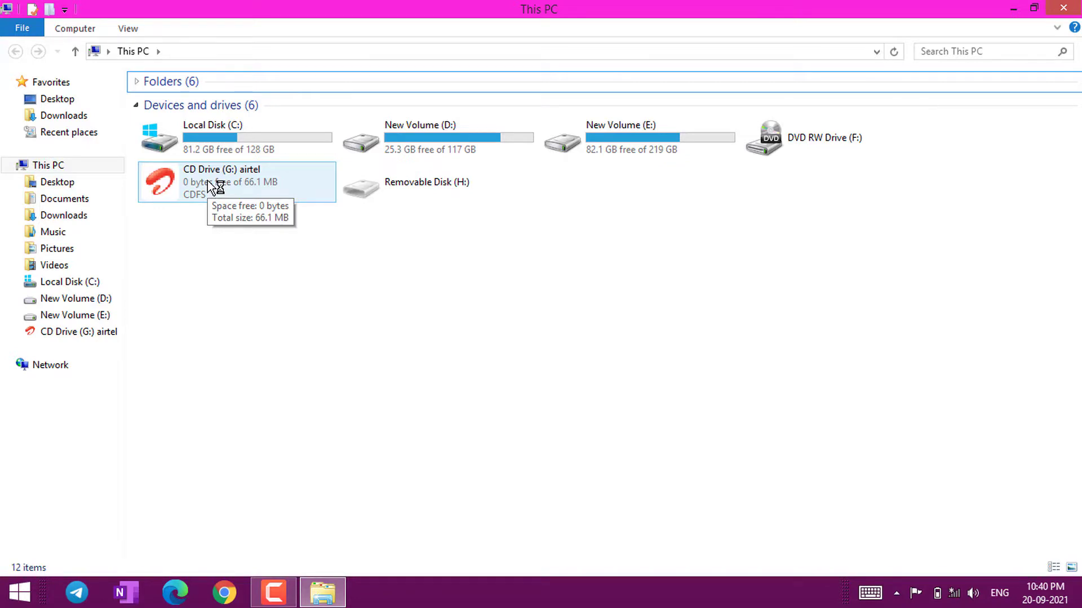
left_click(1063, 8)
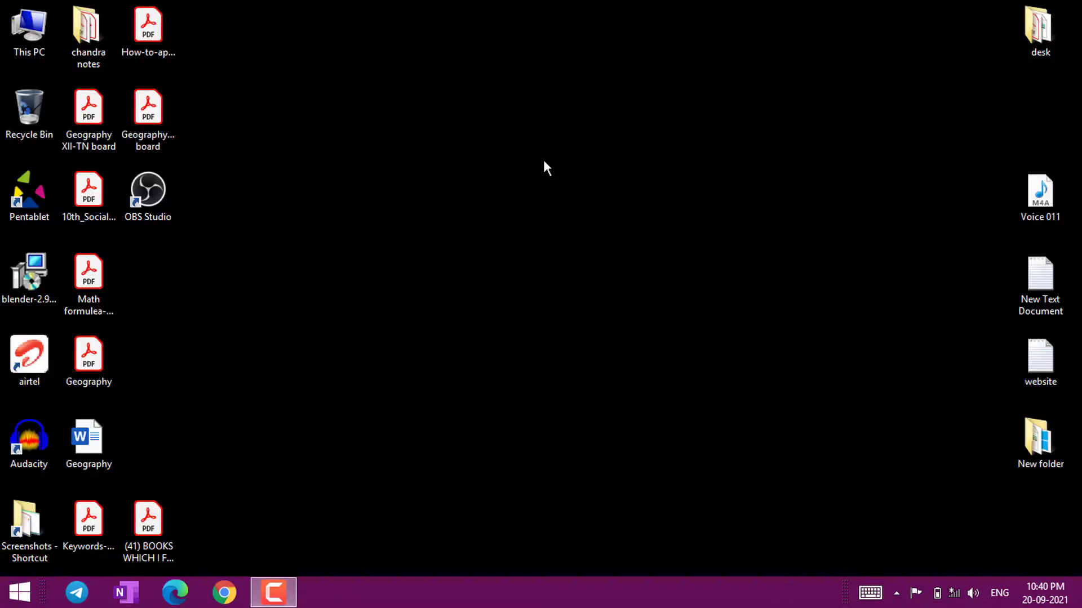